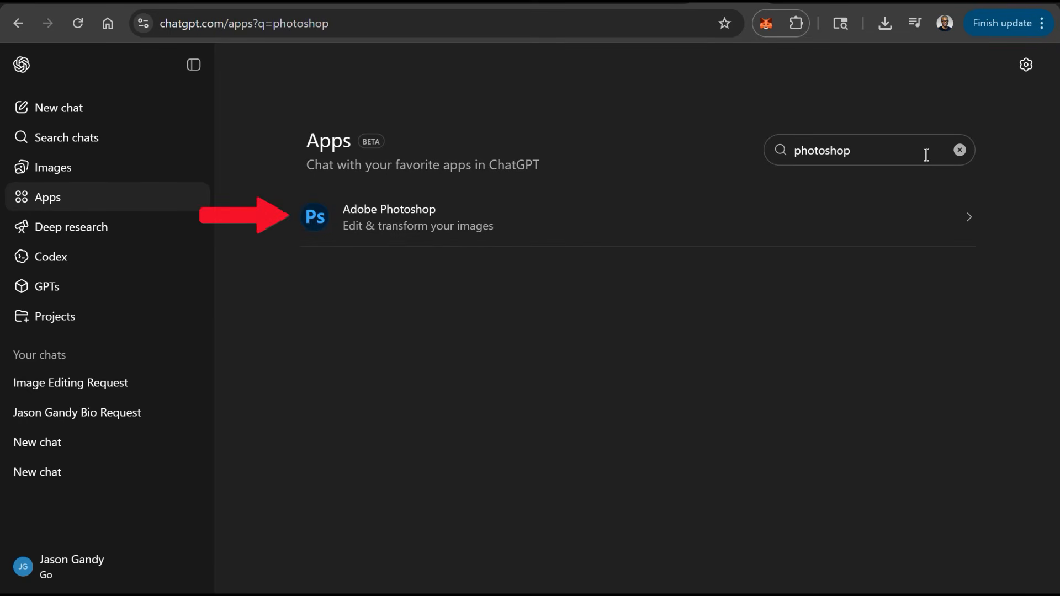
# - Connect the Adobe Photoshop app to ChatGPT and start a chat with it, with the sidebar collapsed
pyautogui.click(632, 239)
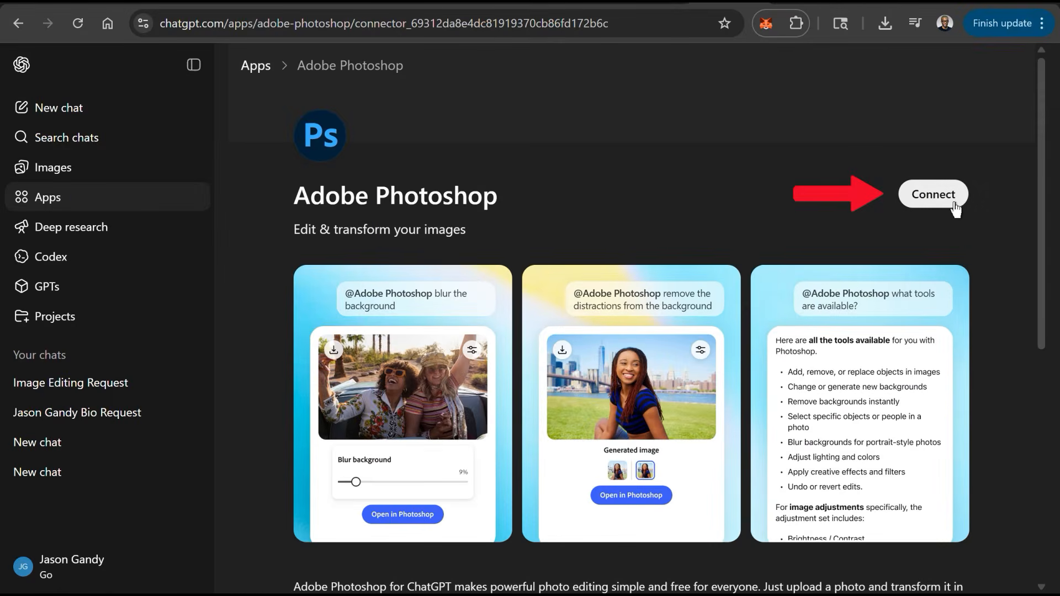
pyautogui.click(937, 206)
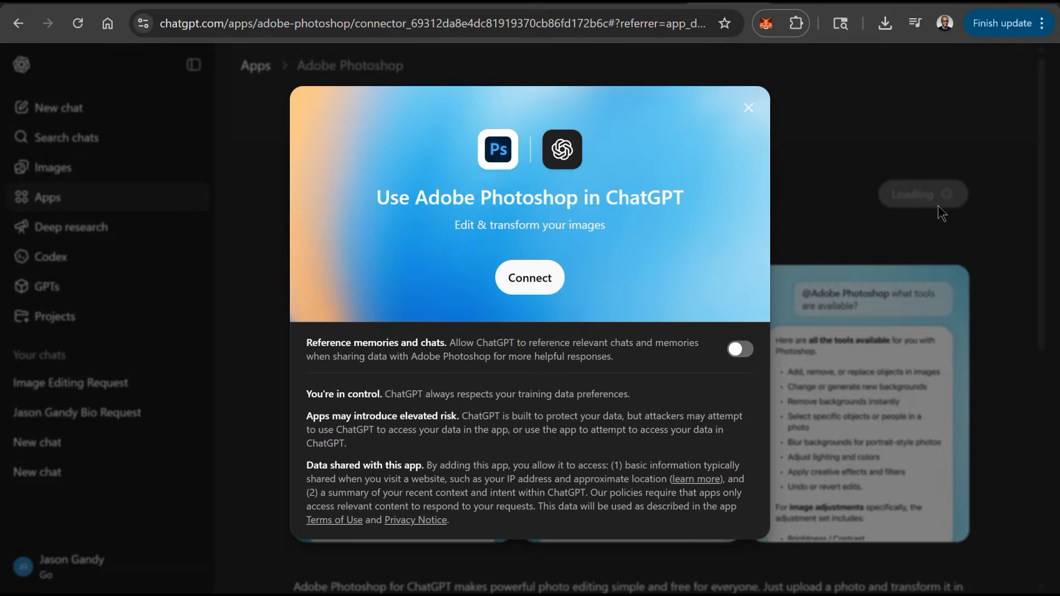
pyautogui.click(523, 296)
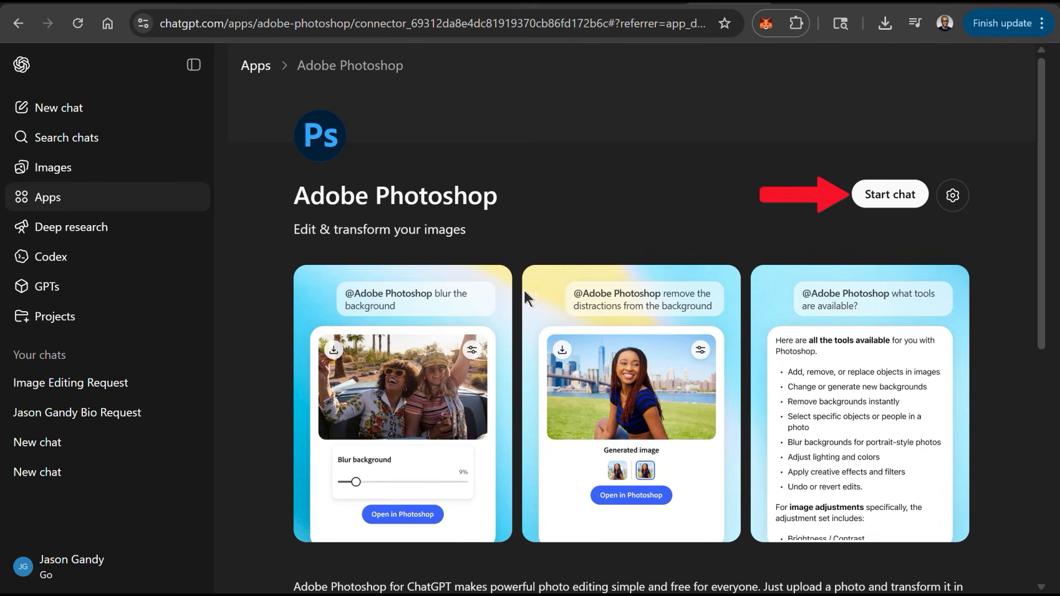
pyautogui.click(899, 209)
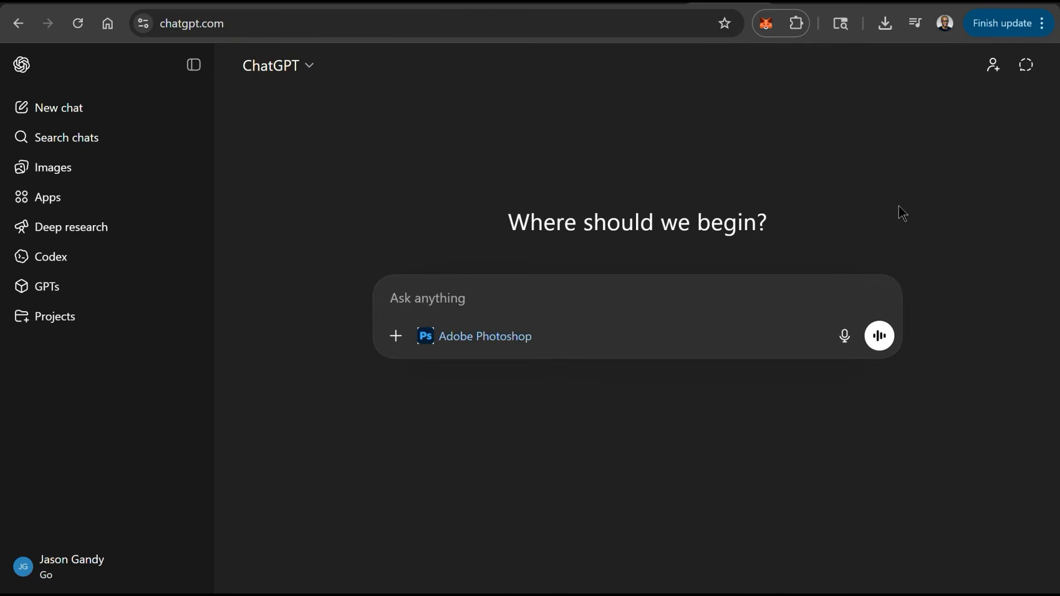
pyautogui.click(193, 65)
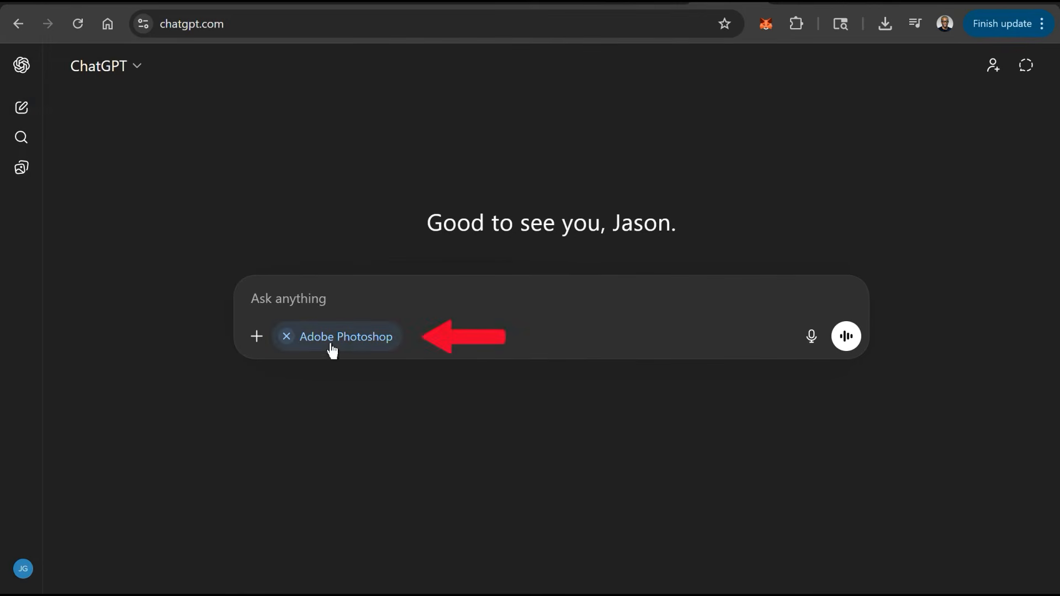
# - Remove Adobe Photoshop from the empty prompt and add it back from the available tools
pyautogui.click(287, 336)
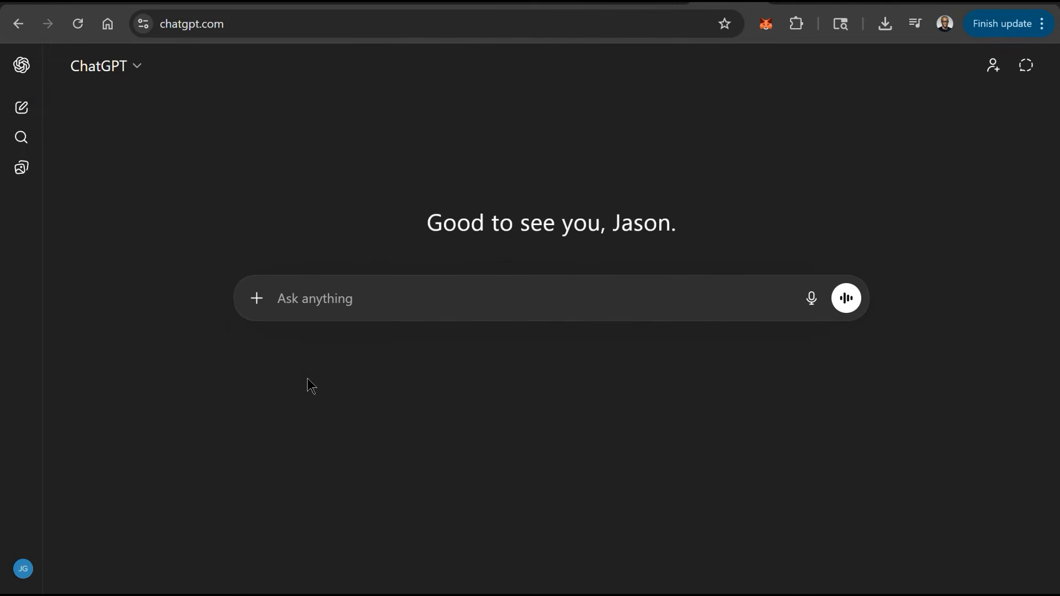
pyautogui.click(257, 300)
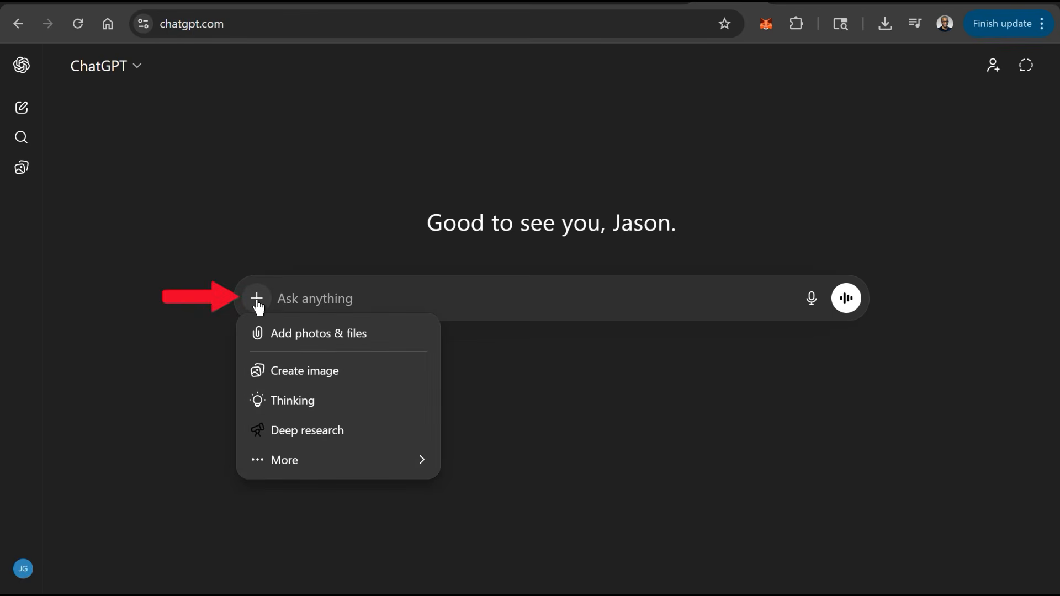
pyautogui.moveTo(280, 464)
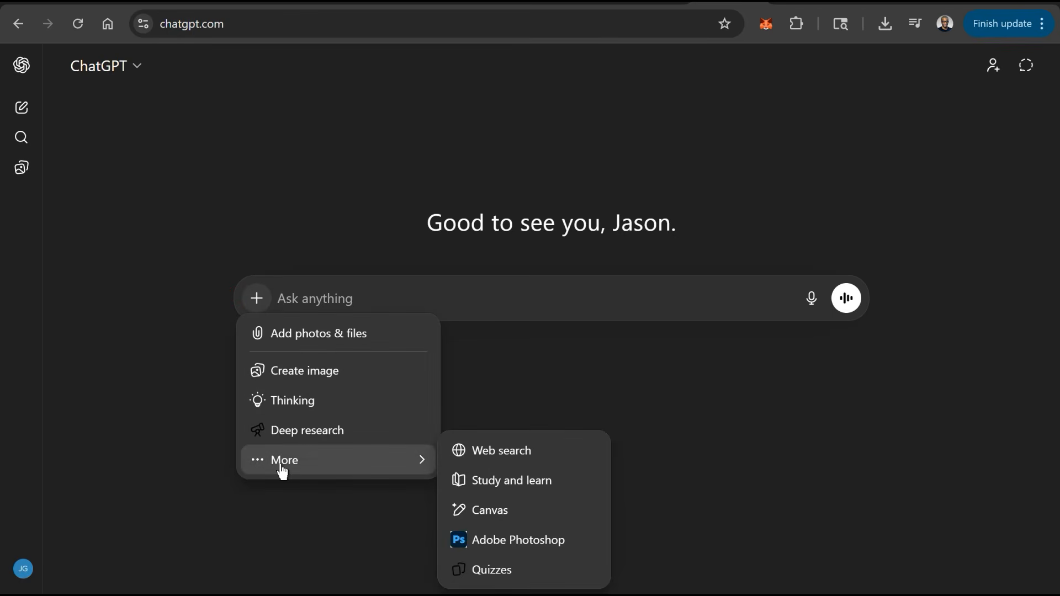
pyautogui.click(503, 546)
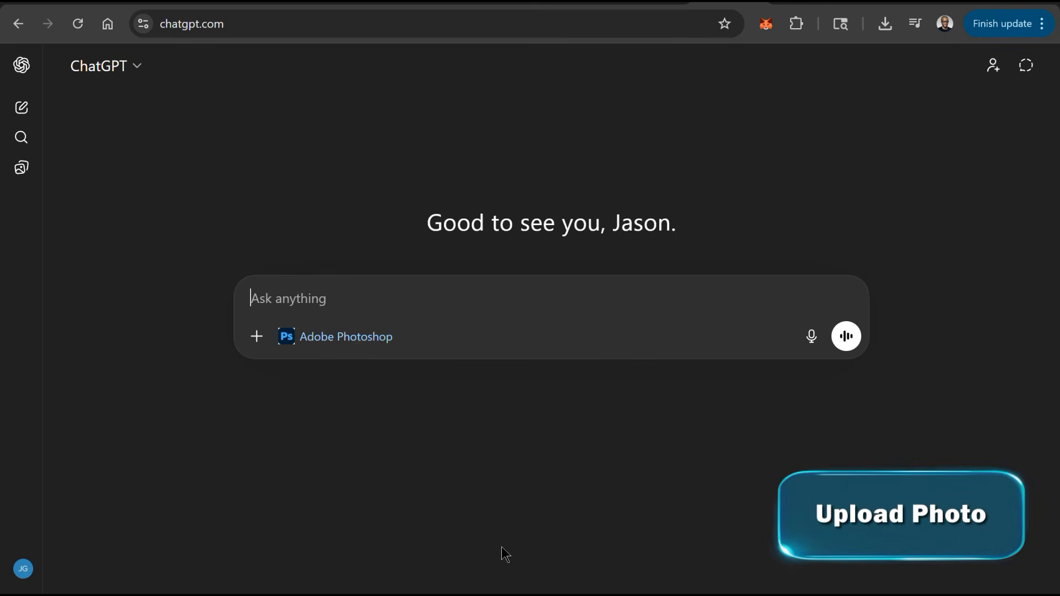
# - Attach the photo named 3 from the broll folder to the prompt
pyautogui.click(253, 343)
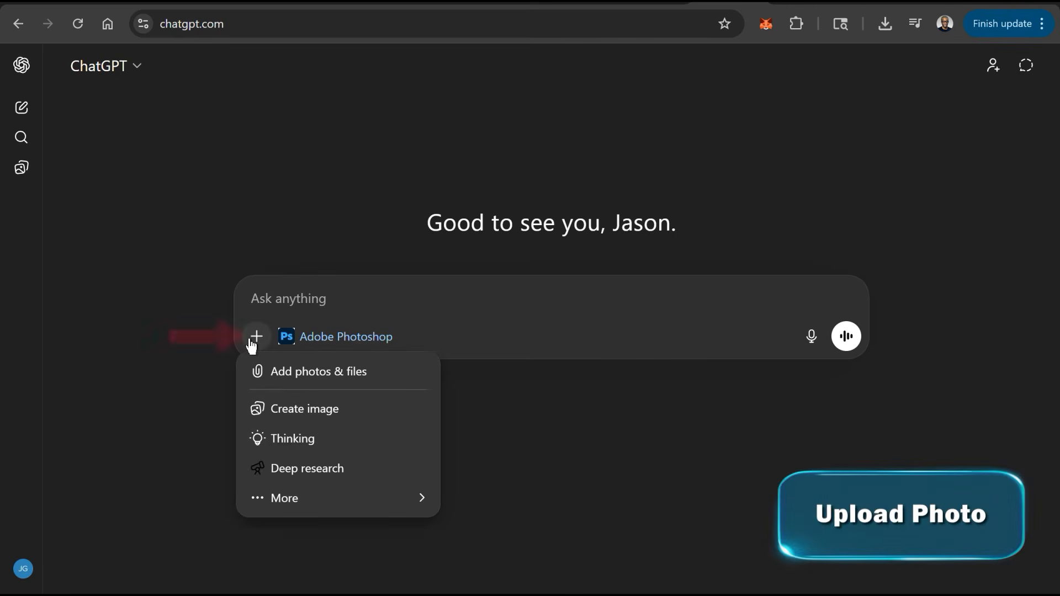
pyautogui.click(269, 373)
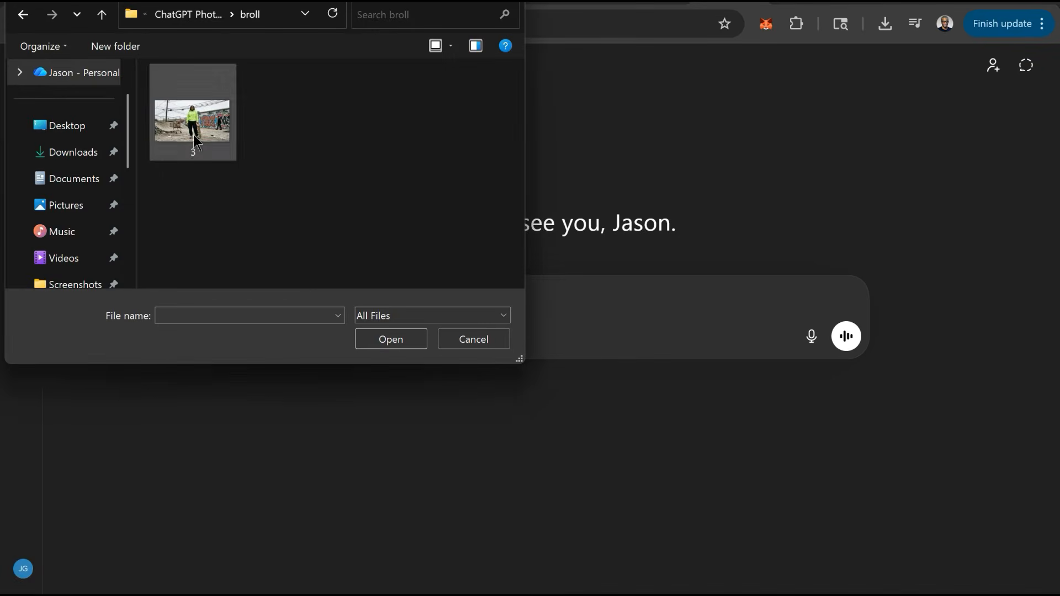
pyautogui.doubleClick(195, 142)
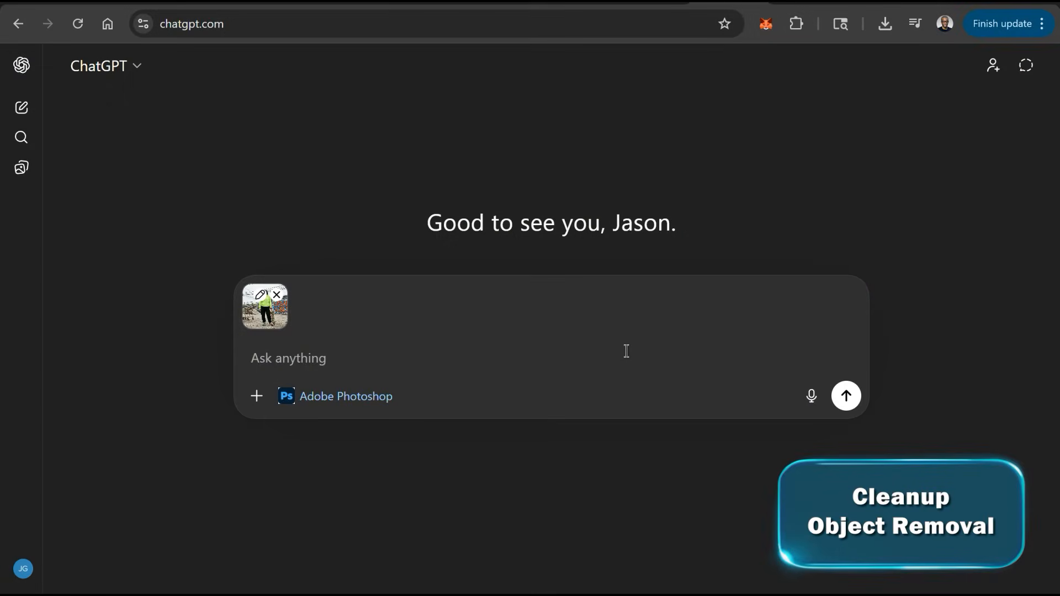
pyautogui.write('@Ad')
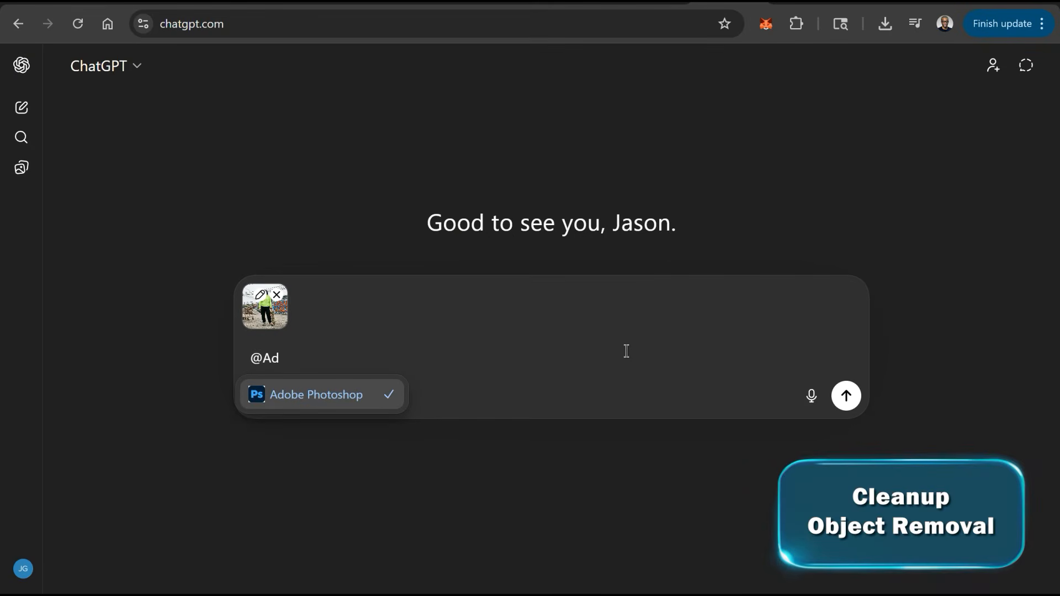
pyautogui.write('obephoto')
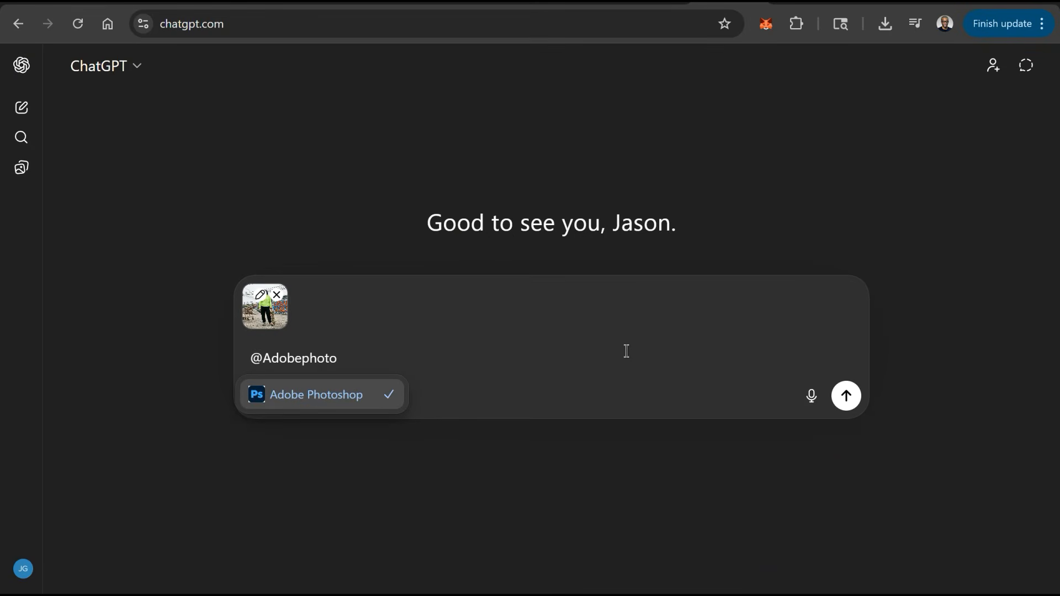
pyautogui.write('shop, remove')
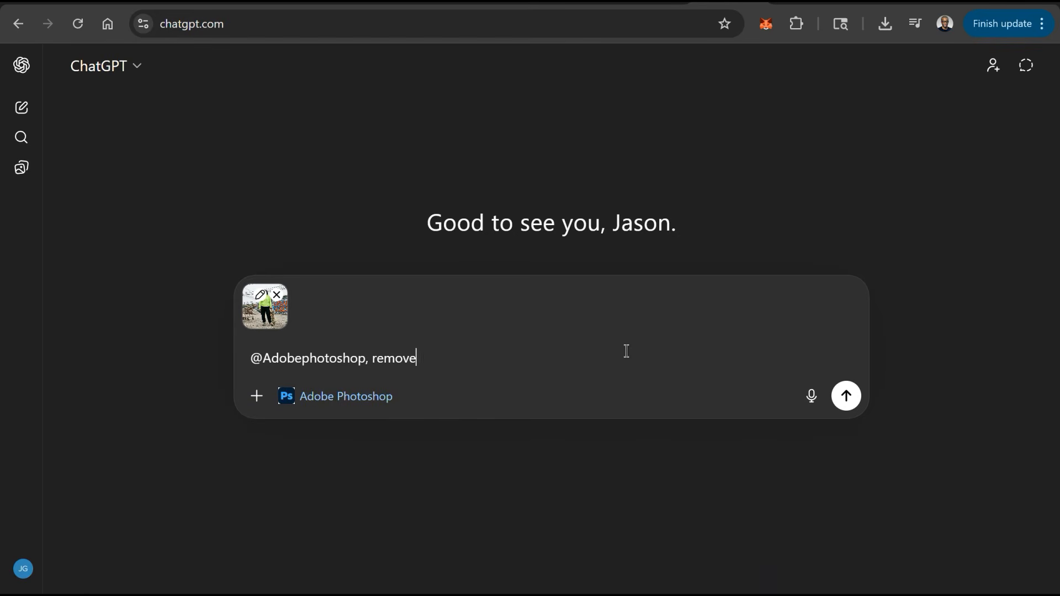
pyautogui.write(' the shopping cart, all trash, the power lines, and the ')
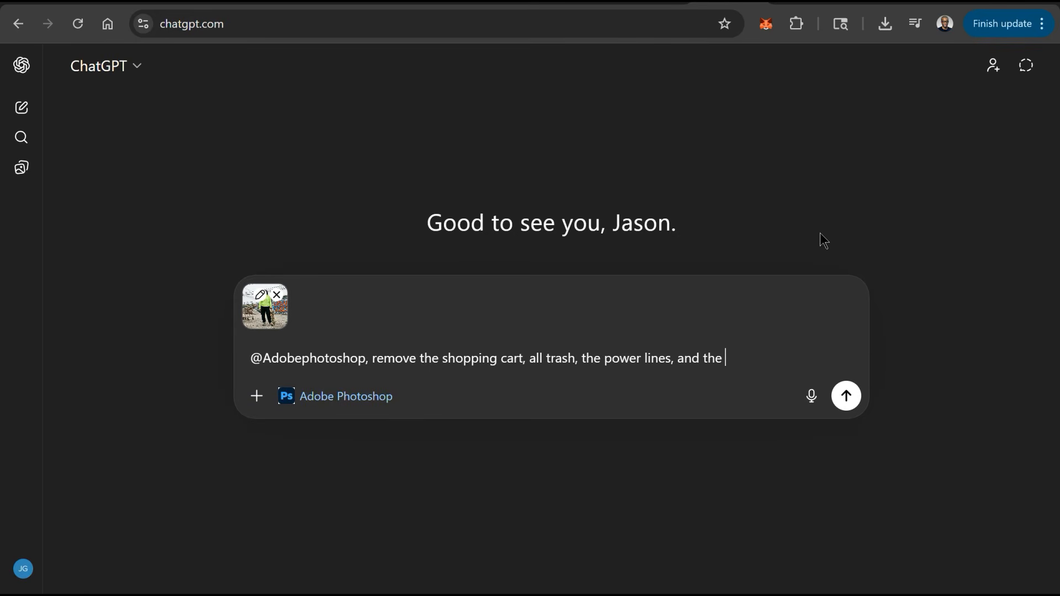
pyautogui.write('other person.')
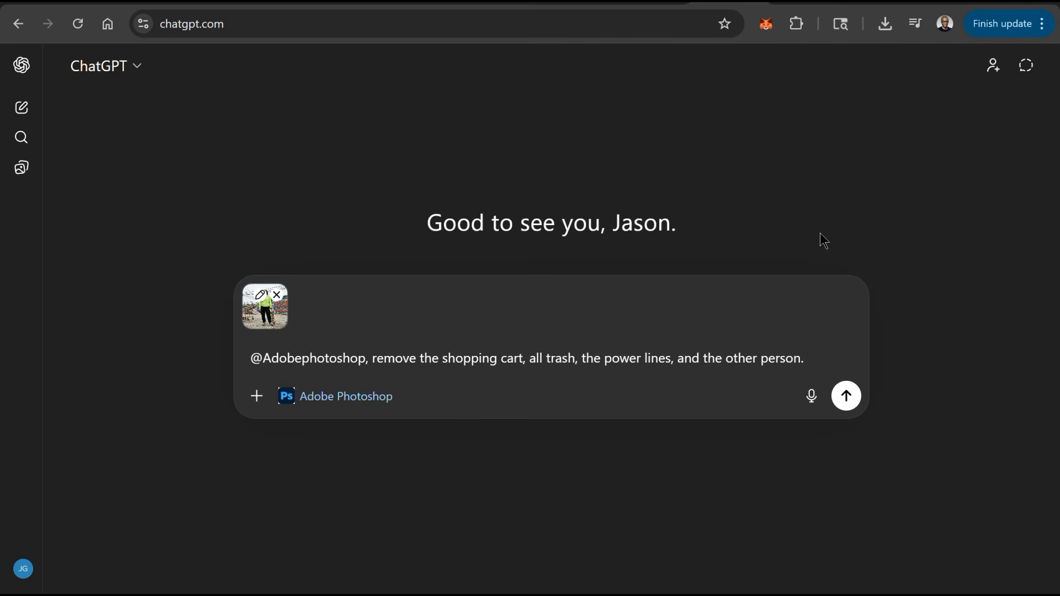
pyautogui.click(848, 406)
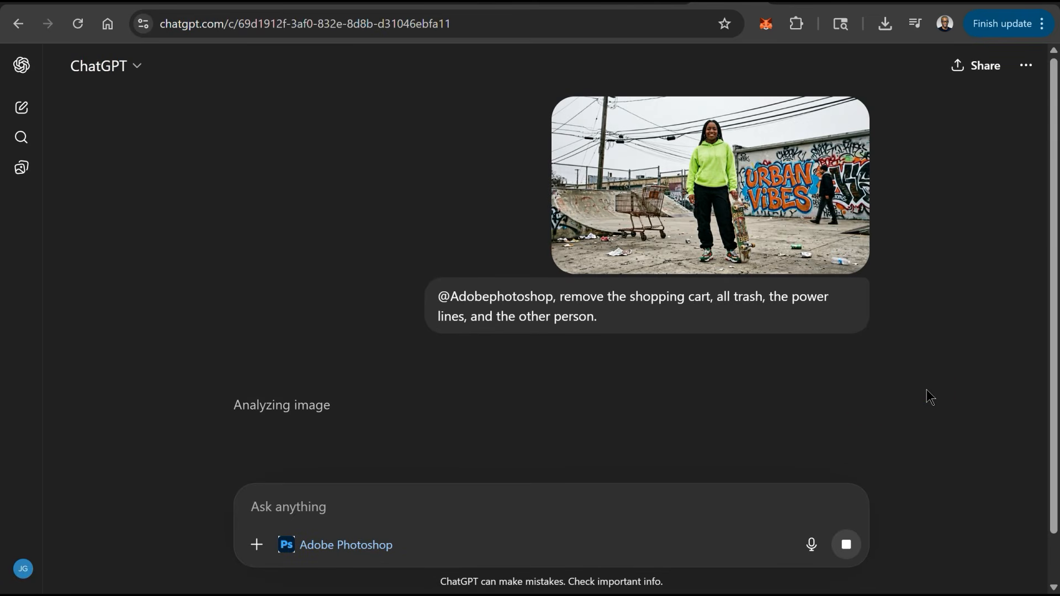
# - Send a prompt to change the neon green hoodie to a vintage, distressed leather biker jacket and the cargo pants to dark blue slim-fit jeans
pyautogui.moveTo(1053, 254); pyautogui.dragTo(1056, 407)
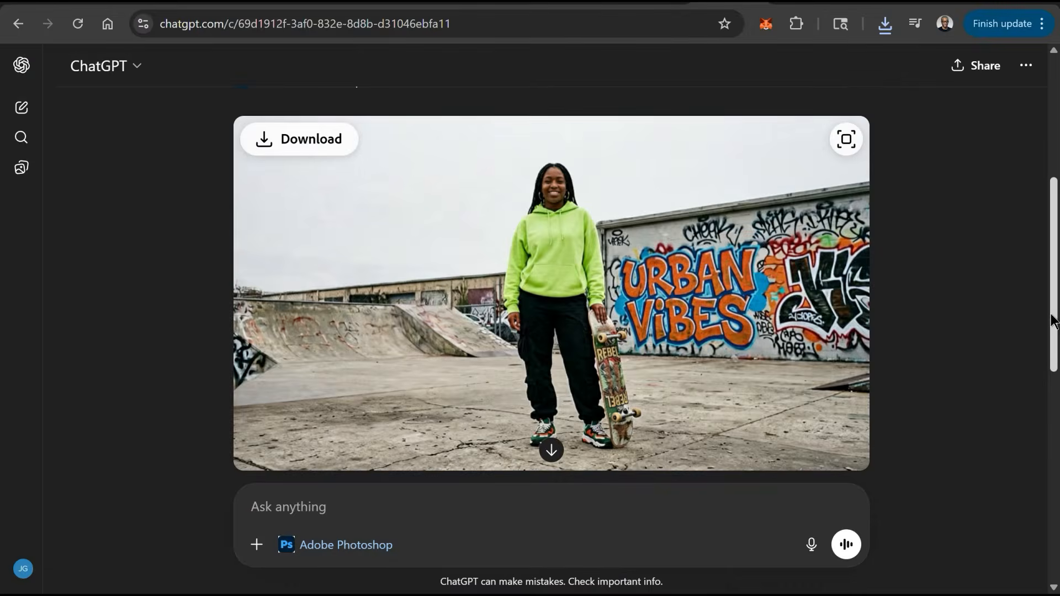
pyautogui.moveTo(1054, 320); pyautogui.dragTo(1056, 274)
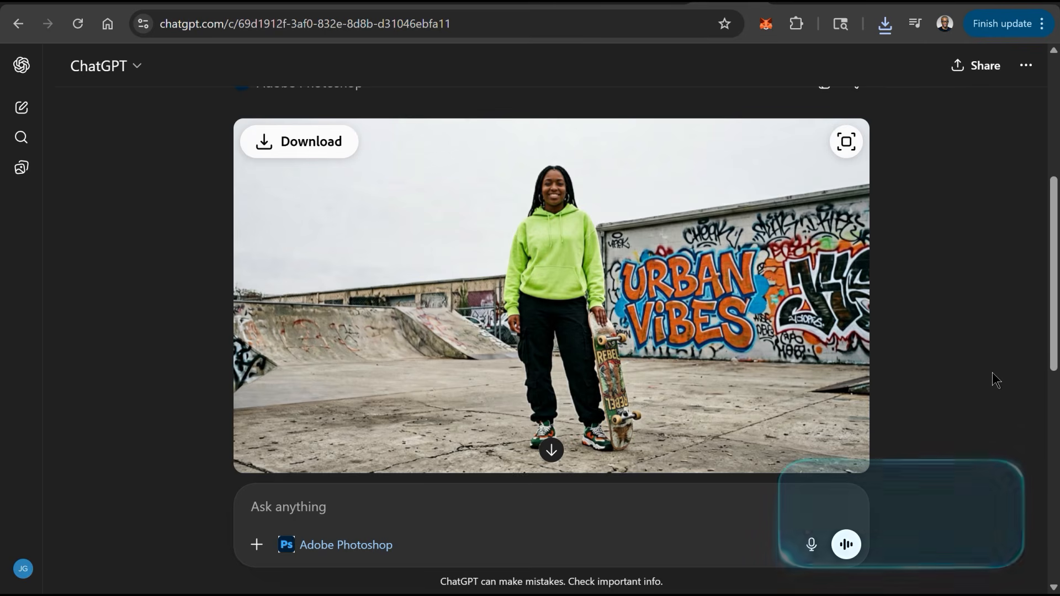
pyautogui.click(528, 506)
pyautogui.write("Change the subject's neon green hoodie to a vintage, distressed leather biker jacket and swap her")
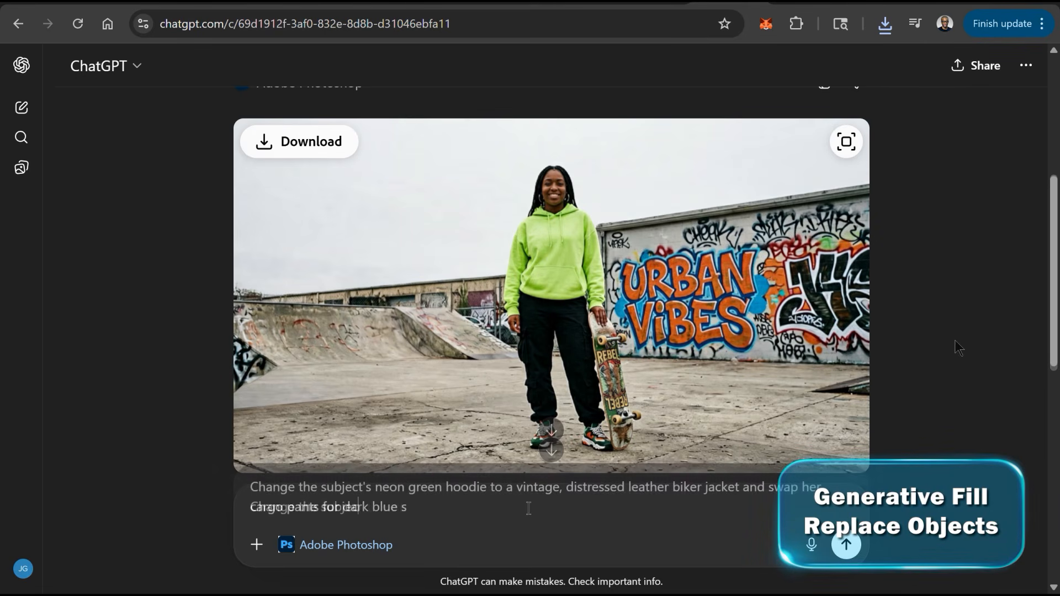
pyautogui.write('lim-fit jeans.')
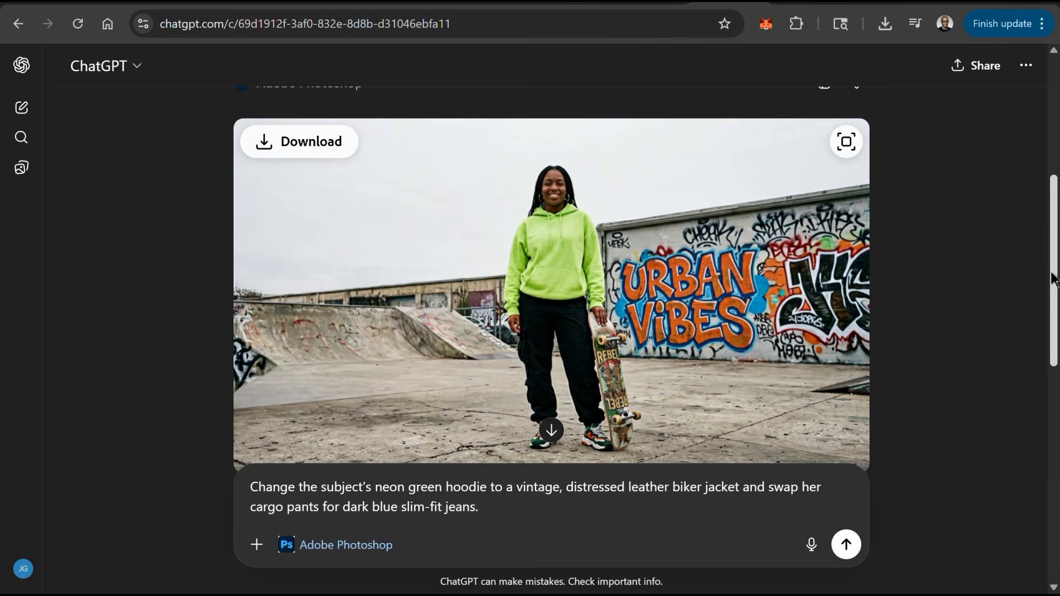
pyautogui.moveTo(1055, 278); pyautogui.dragTo(1055, 285)
pyautogui.click(847, 546)
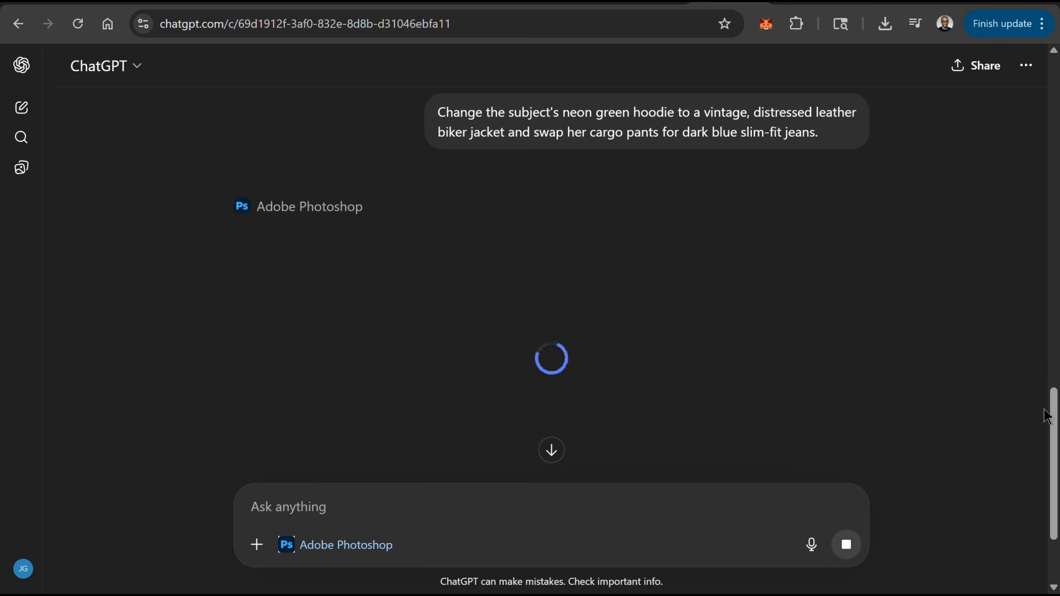
# - Prompt Photoshop to replace the flat sky with a dramatic orange-and-purple city sunset, darken the background, add neon concrete reflections, and light the subject's face warmly
pyautogui.moveTo(1053, 407); pyautogui.dragTo(1046, 436)
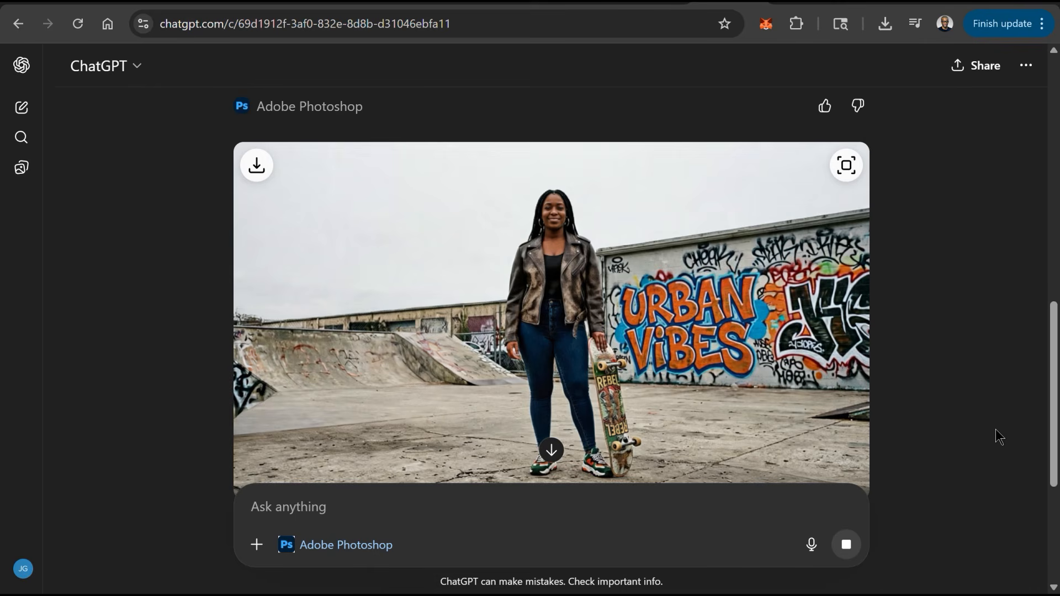
pyautogui.moveTo(1055, 408); pyautogui.dragTo(1054, 422)
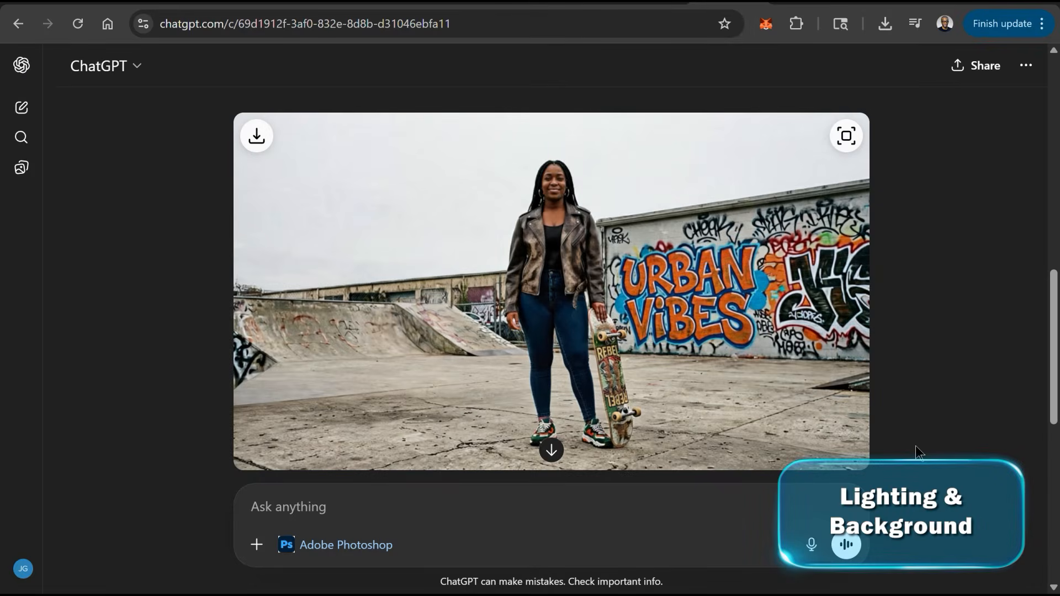
pyautogui.click(707, 506)
pyautogui.write('Replace the flat sky')
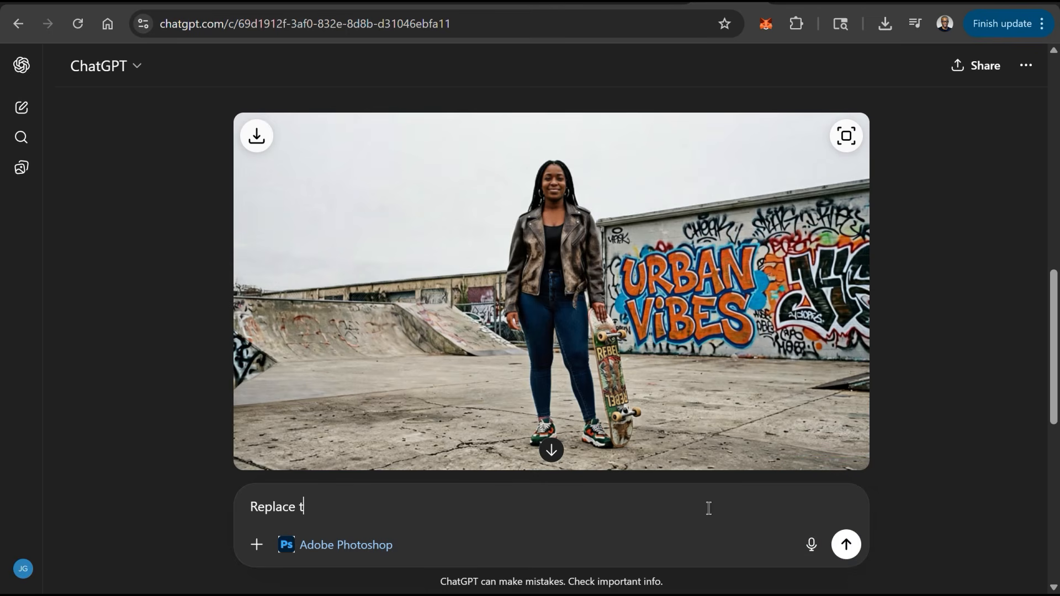
pyautogui.write('tch.')
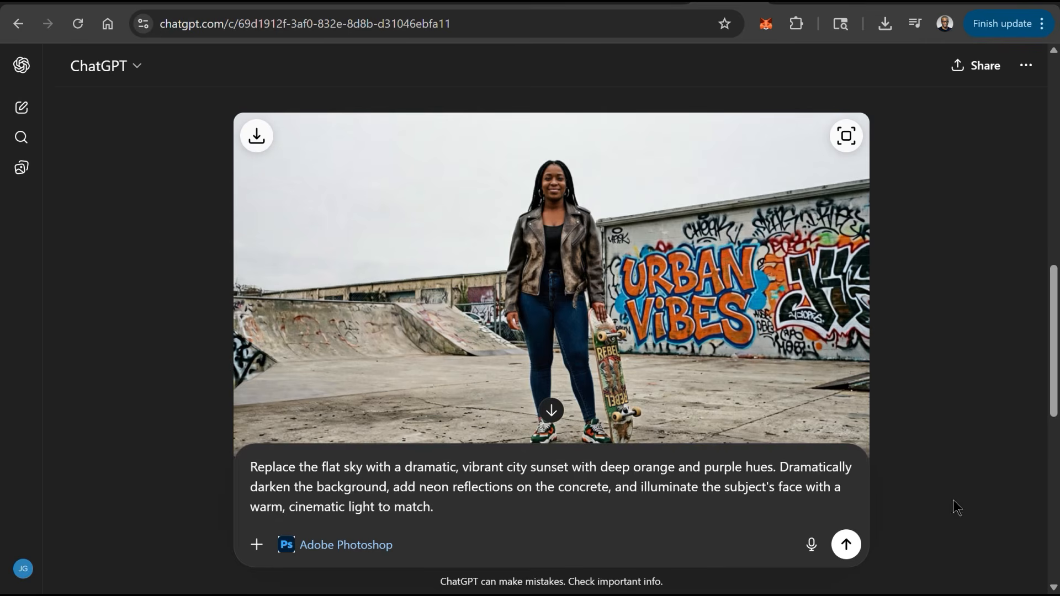
pyautogui.moveTo(1053, 358); pyautogui.dragTo(1051, 358)
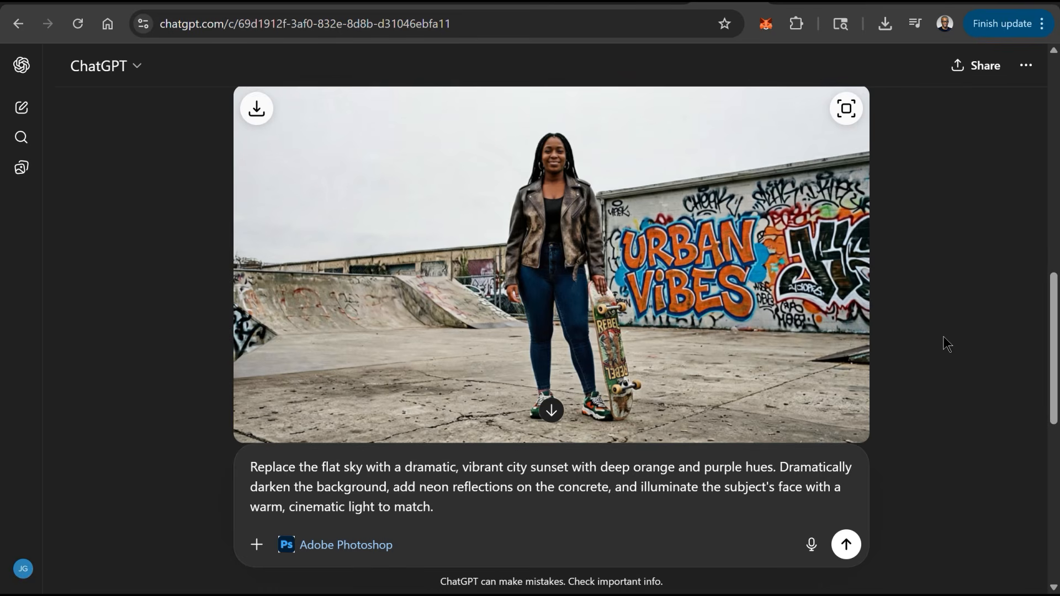
pyautogui.click(851, 548)
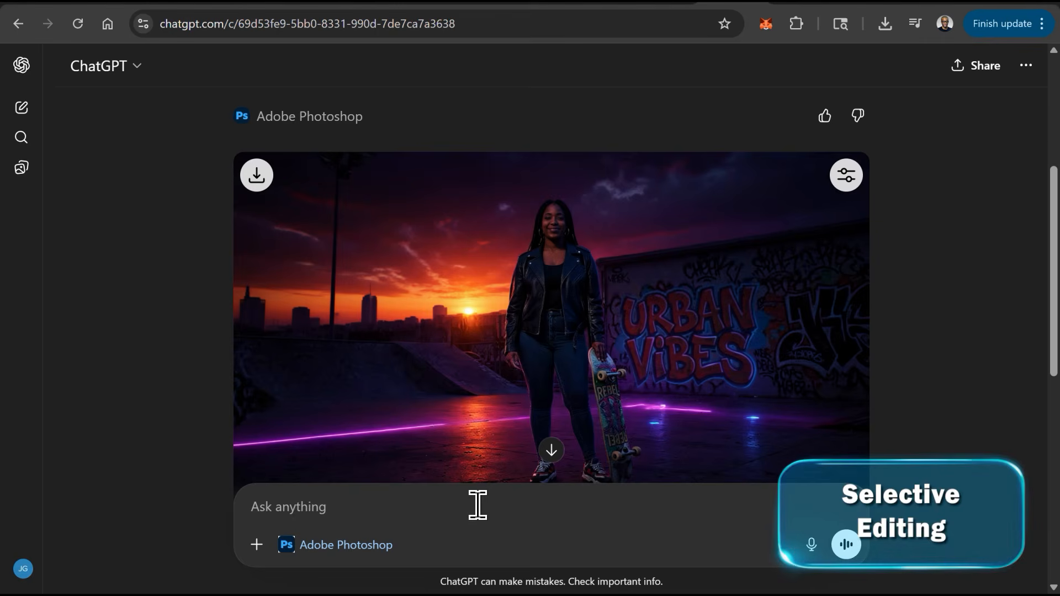
# - Send the prompt "Brighten subject" for the sunset version of the photo
pyautogui.write('Bri')
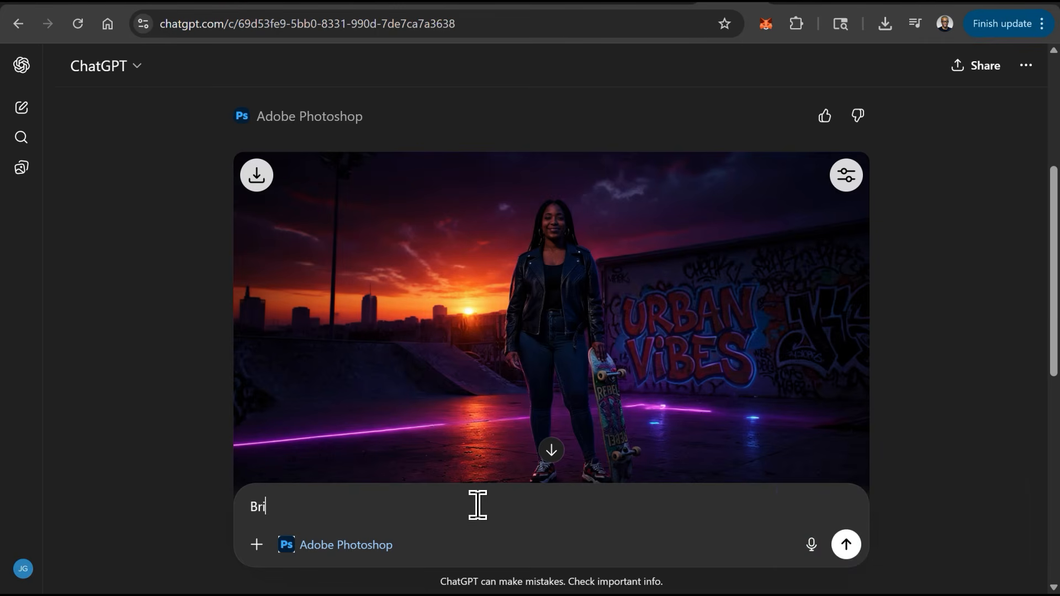
pyautogui.write('ghten subject')
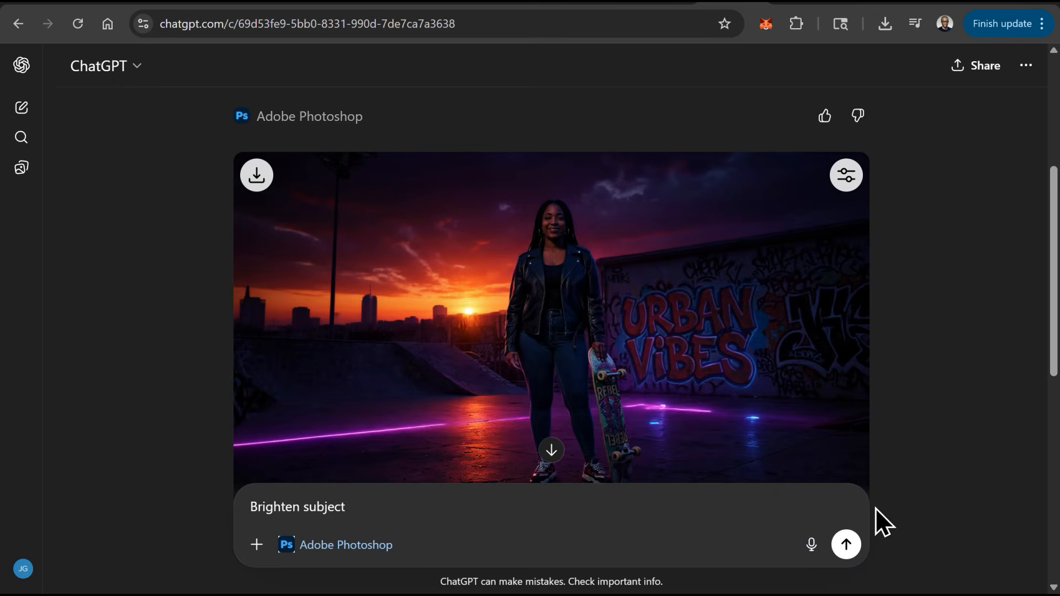
pyautogui.press('Return')
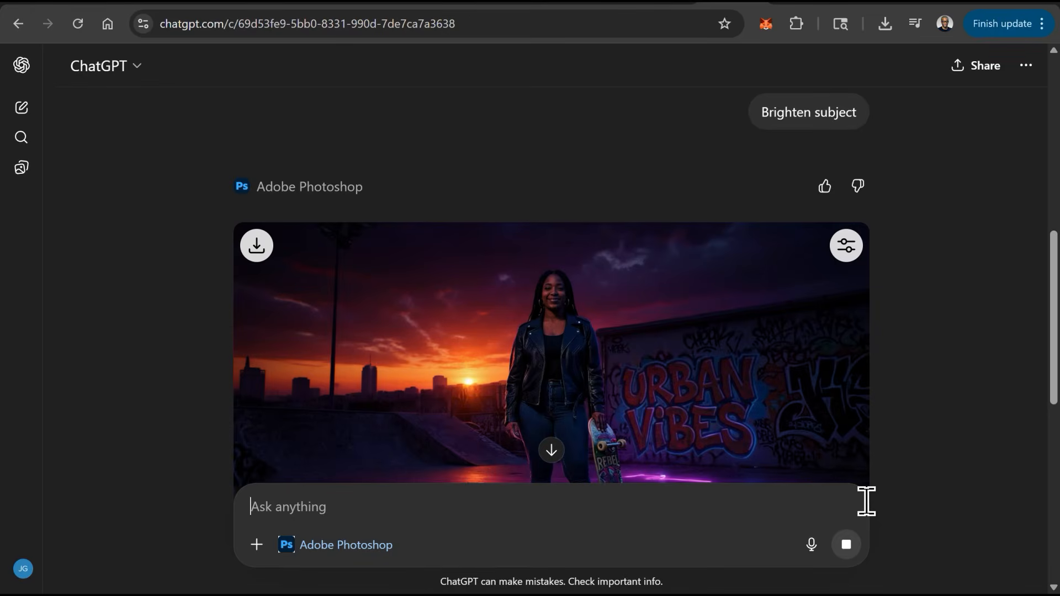
# - Set the subject's brightness to 70 and contrast to 13 in the expanded image editor, and return to the chat
pyautogui.moveTo(1055, 352); pyautogui.dragTo(1055, 420)
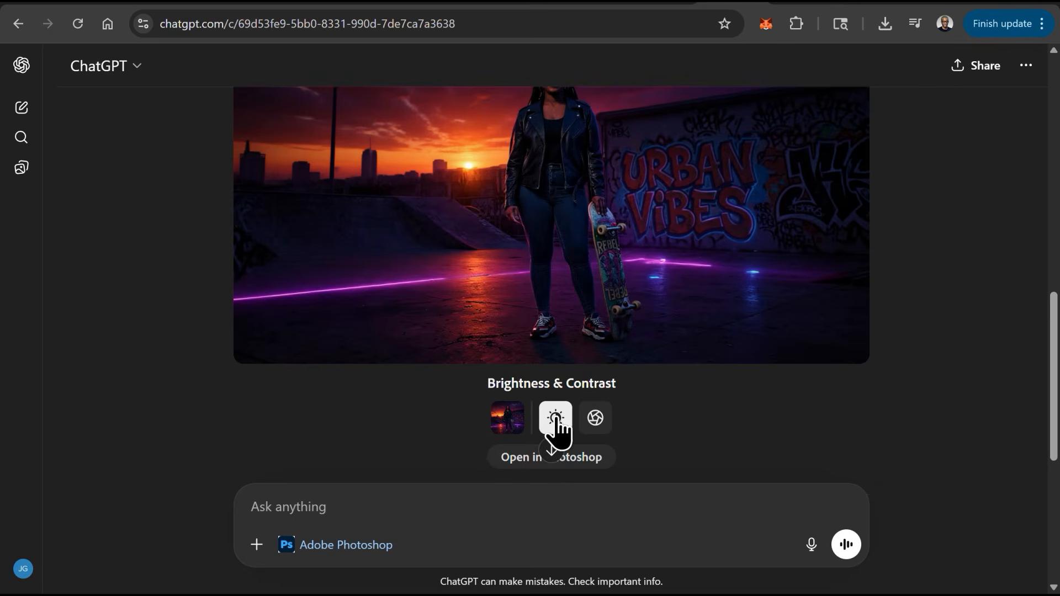
pyautogui.moveTo(1052, 306); pyautogui.dragTo(1034, 277)
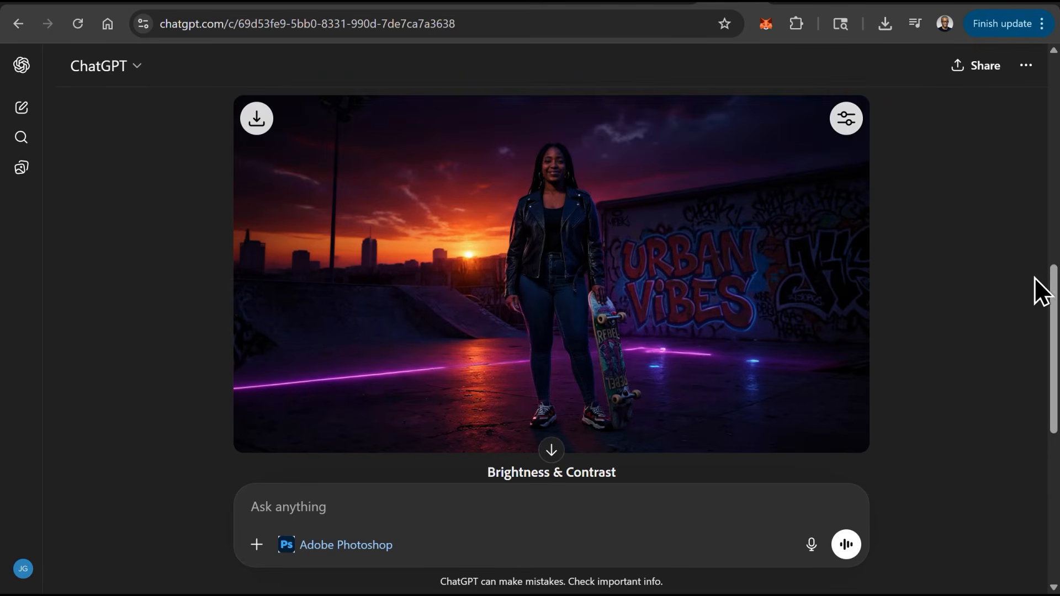
pyautogui.click(844, 131)
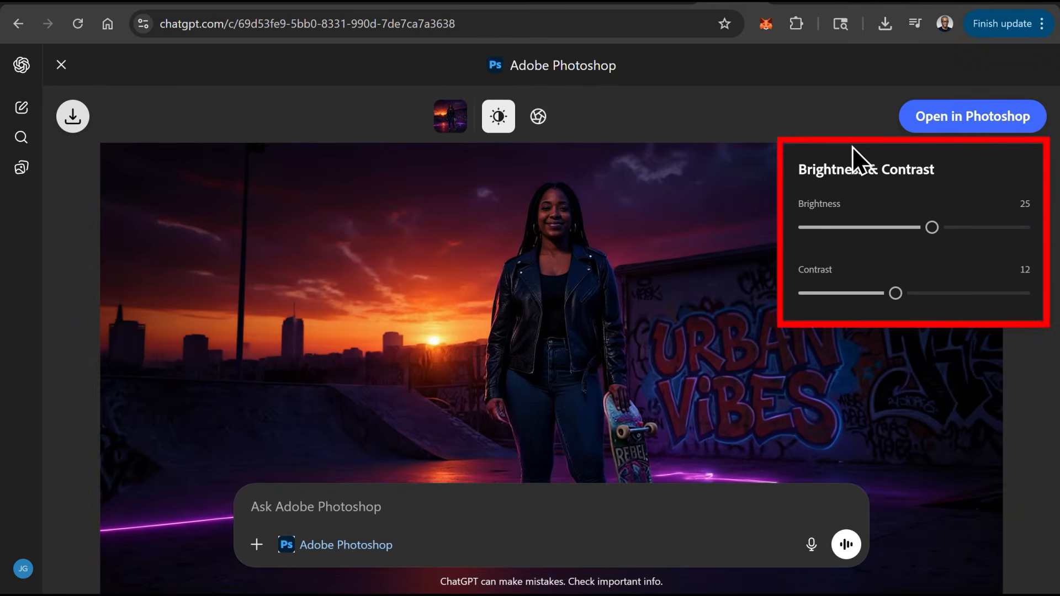
pyautogui.moveTo(931, 228)
pyautogui.mouseDown()
pyautogui.moveTo(886, 228)
pyautogui.moveTo(981, 224)
pyautogui.moveTo(811, 234)
pyautogui.moveTo(964, 228)
pyautogui.mouseUp()
pyautogui.moveTo(893, 294)
pyautogui.mouseDown()
pyautogui.moveTo(829, 302)
pyautogui.moveTo(929, 290)
pyautogui.moveTo(897, 293)
pyautogui.mouseUp()
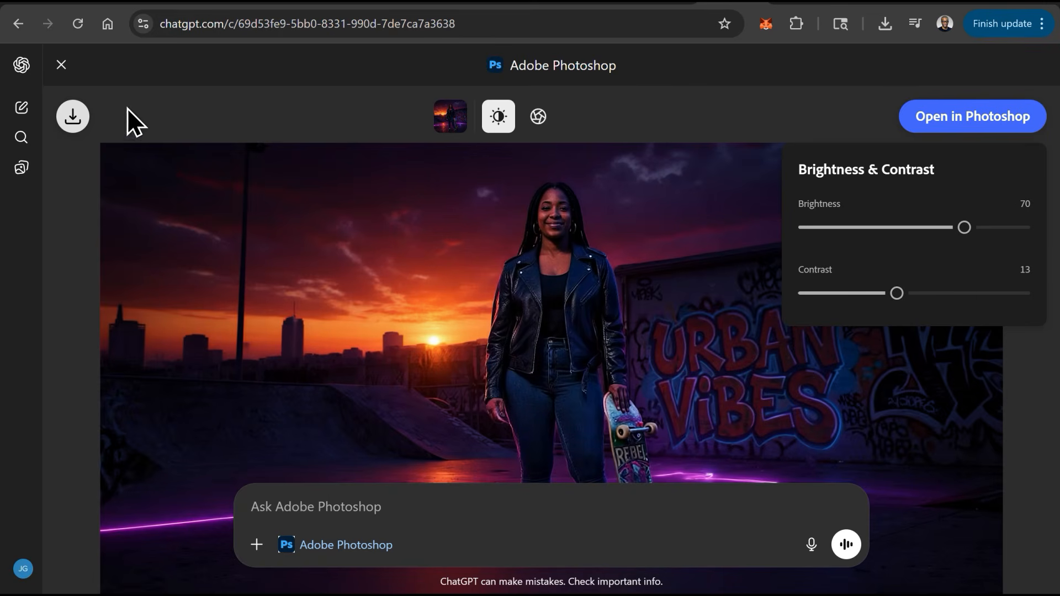
pyautogui.click(63, 67)
pyautogui.click(62, 65)
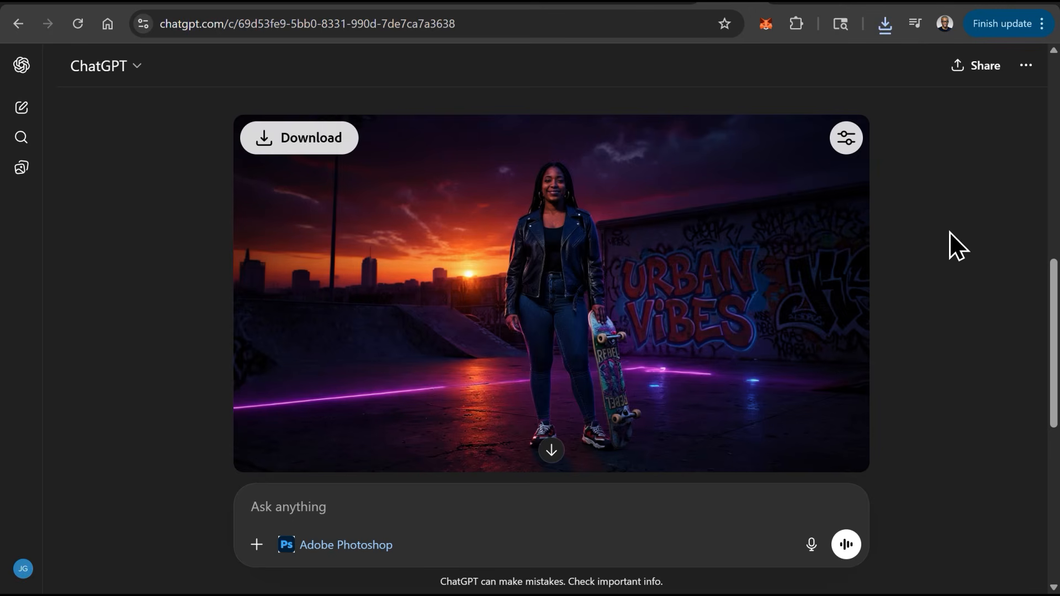
# - Send the prompt "Blur background" for the brightened photo
pyautogui.click(383, 514)
pyautogui.write('Blur background')
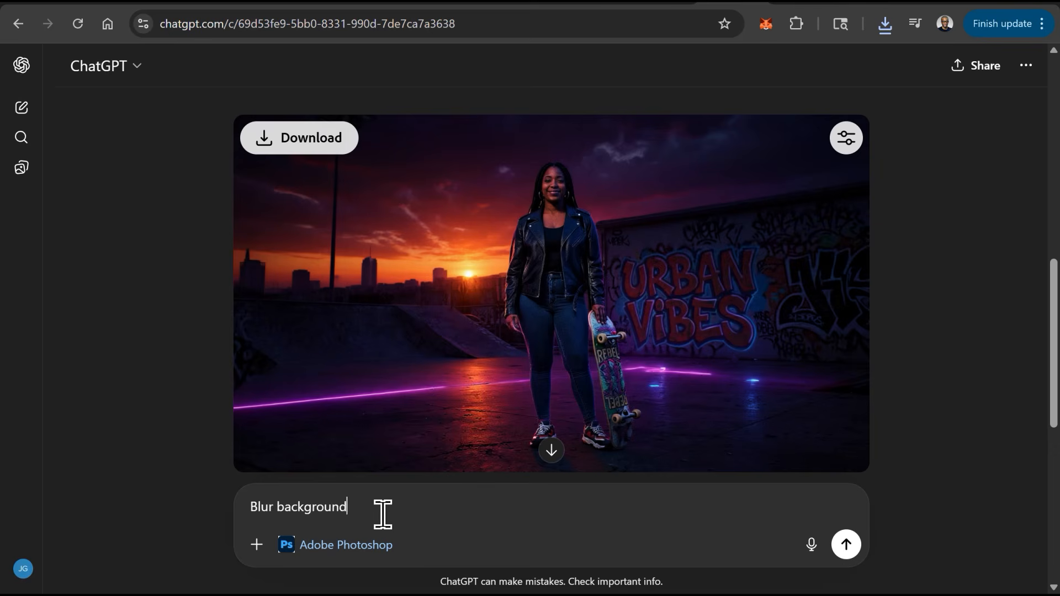
pyautogui.press('Return')
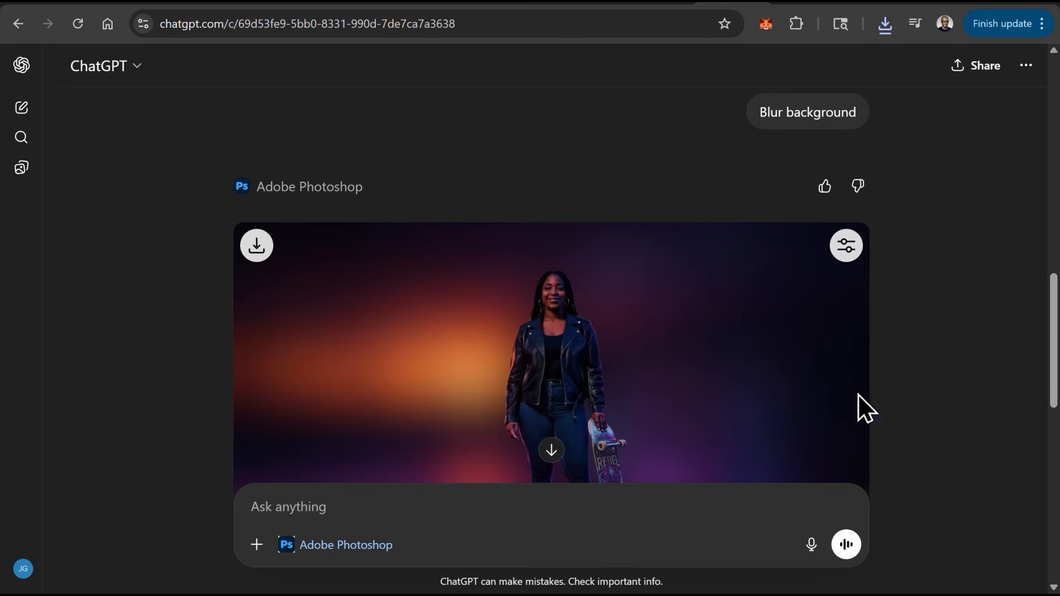
# - Set the background blur to 13% below the generated image
pyautogui.moveTo(1052, 310); pyautogui.dragTo(1056, 415)
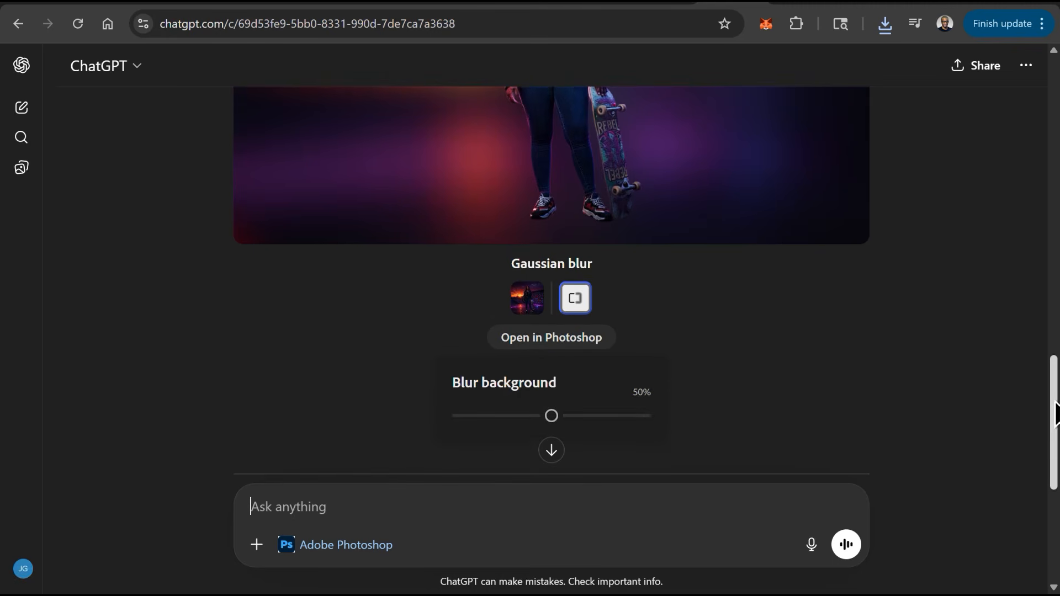
pyautogui.click(487, 418)
pyautogui.moveTo(485, 424)
pyautogui.mouseDown()
pyautogui.moveTo(473, 425)
pyautogui.moveTo(493, 426)
pyautogui.moveTo(483, 422)
pyautogui.mouseUp()
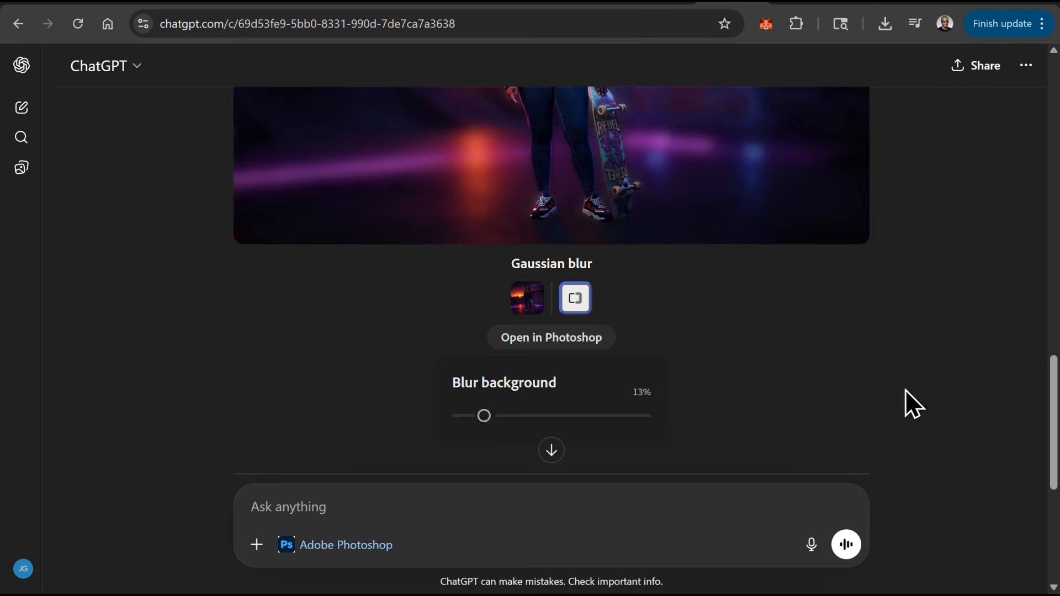
# - Set the background blur to 2% in the expanded image editor and return to the chat
pyautogui.moveTo(1053, 390); pyautogui.dragTo(1039, 329)
pyautogui.click(846, 114)
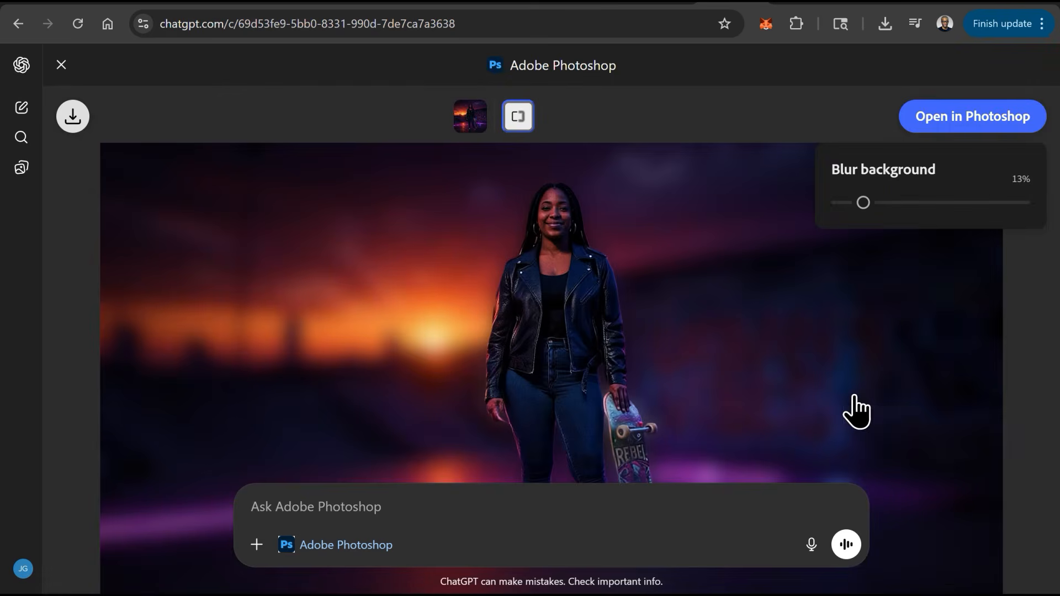
pyautogui.moveTo(864, 203); pyautogui.dragTo(837, 204)
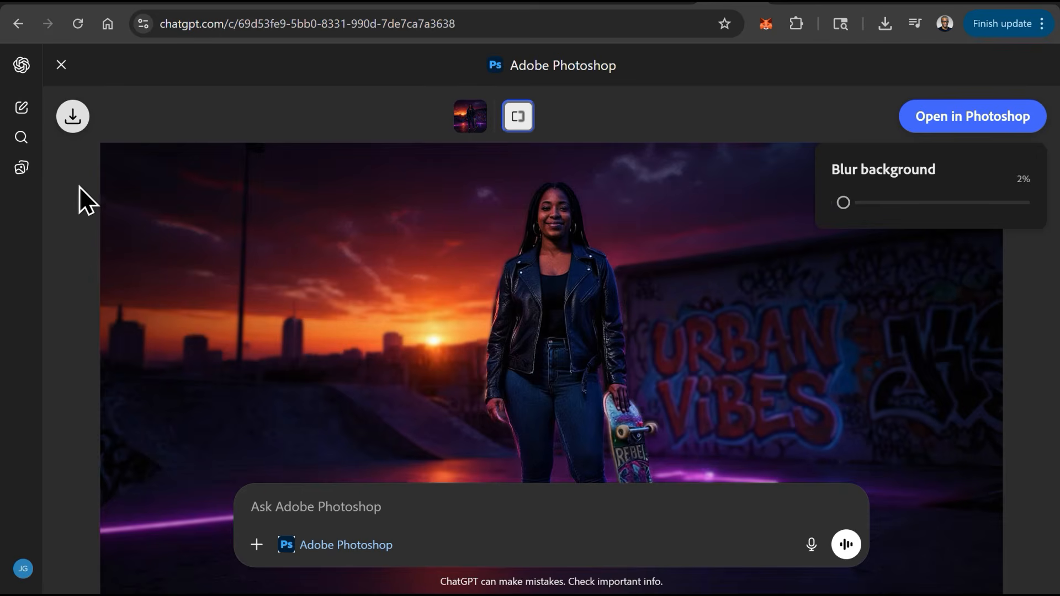
pyautogui.click(61, 65)
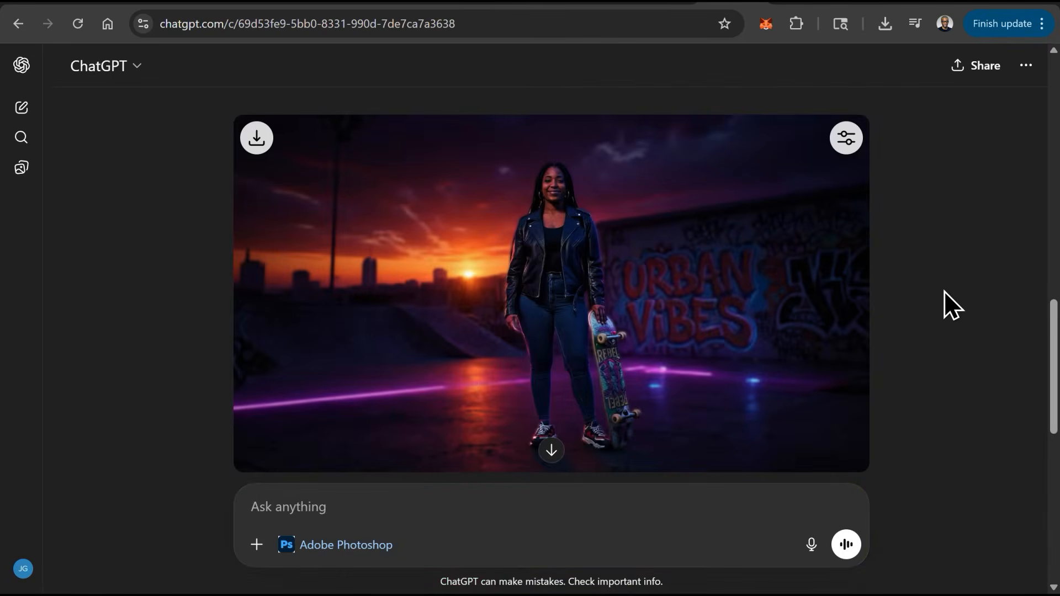
# - Download the blurred image and open it in Photoshop on the web
pyautogui.click(257, 139)
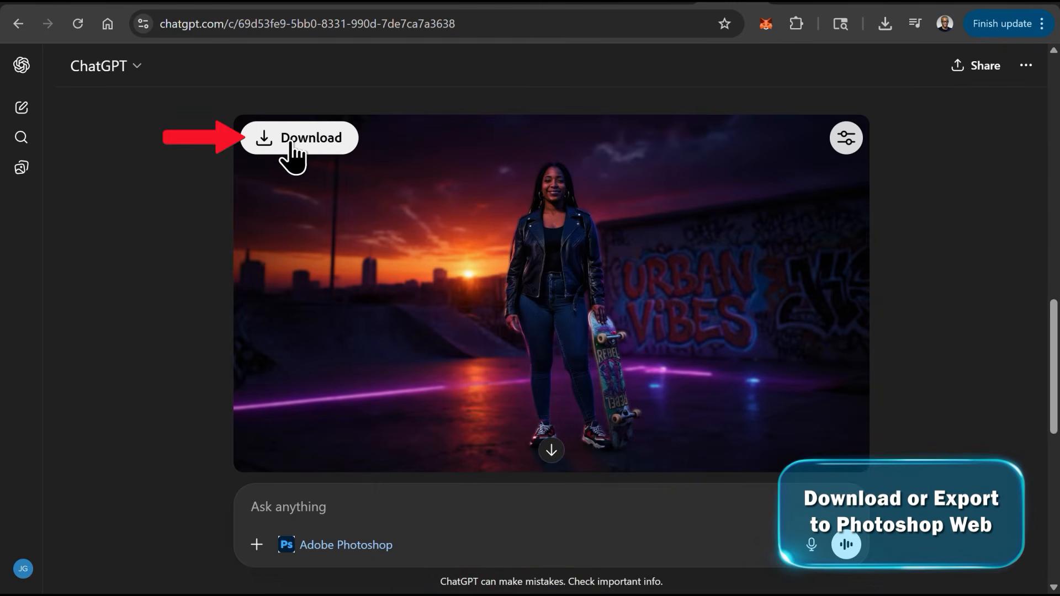
pyautogui.click(291, 145)
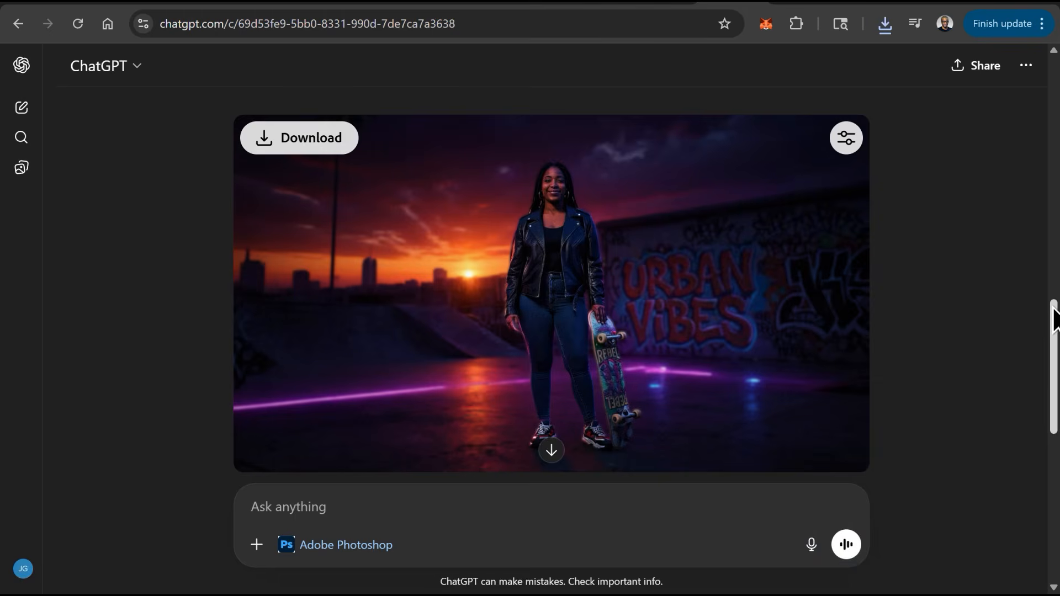
pyautogui.scroll(-4, 1054, 320)
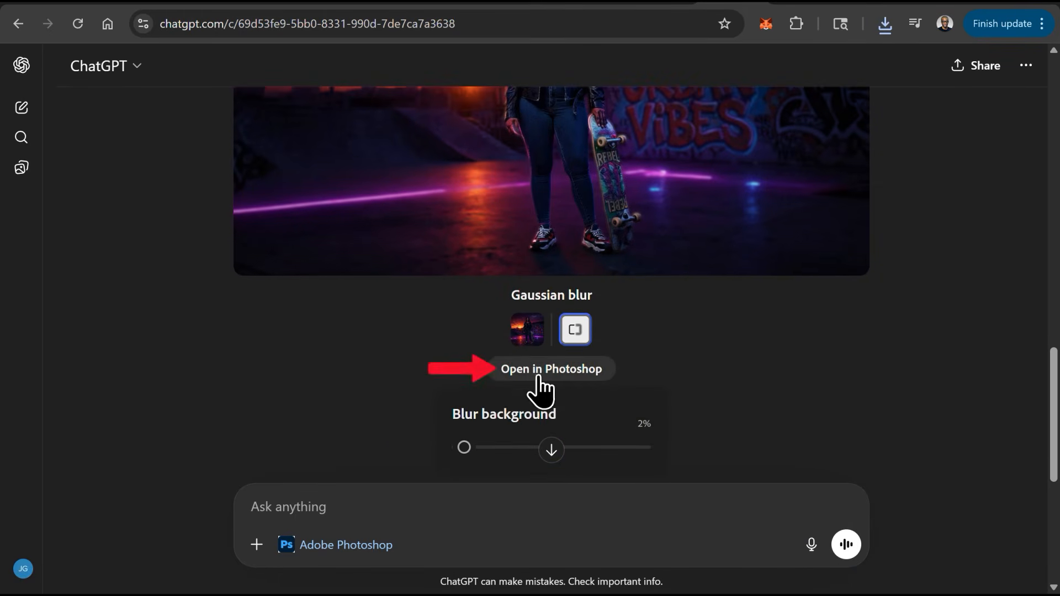
pyautogui.click(553, 379)
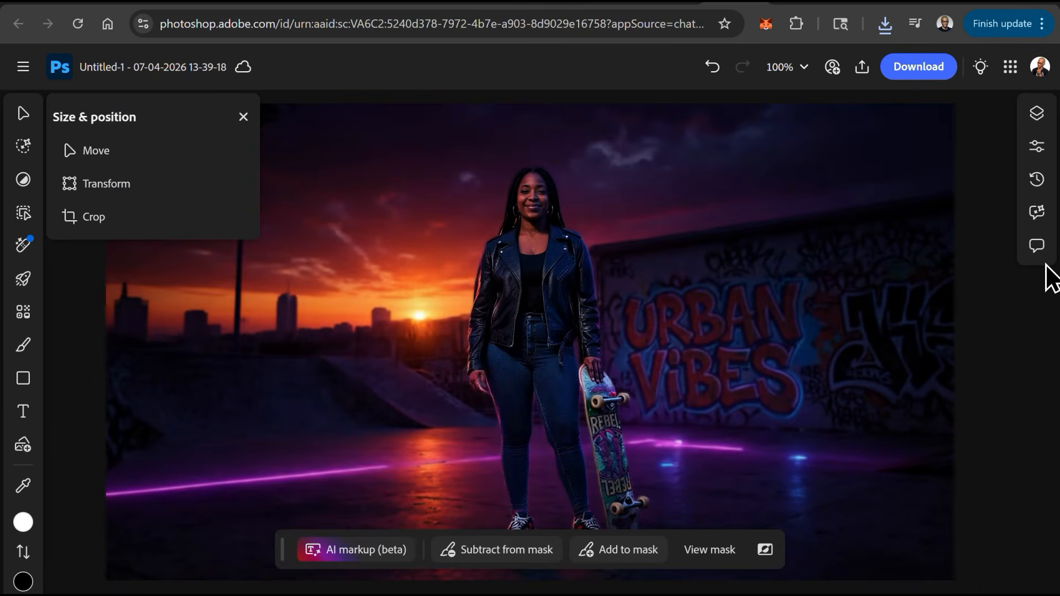
# - Show the layers, open the properties of the Brightness/contrast adjustment layer, and adjust its brightness slightly
pyautogui.click(1036, 115)
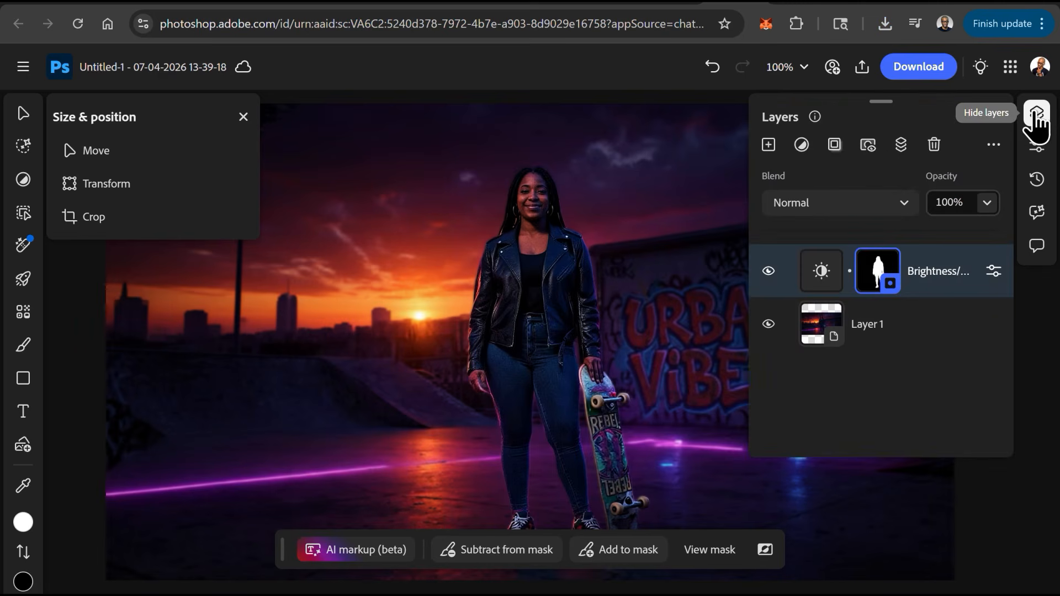
pyautogui.click(932, 281)
pyautogui.click(992, 272)
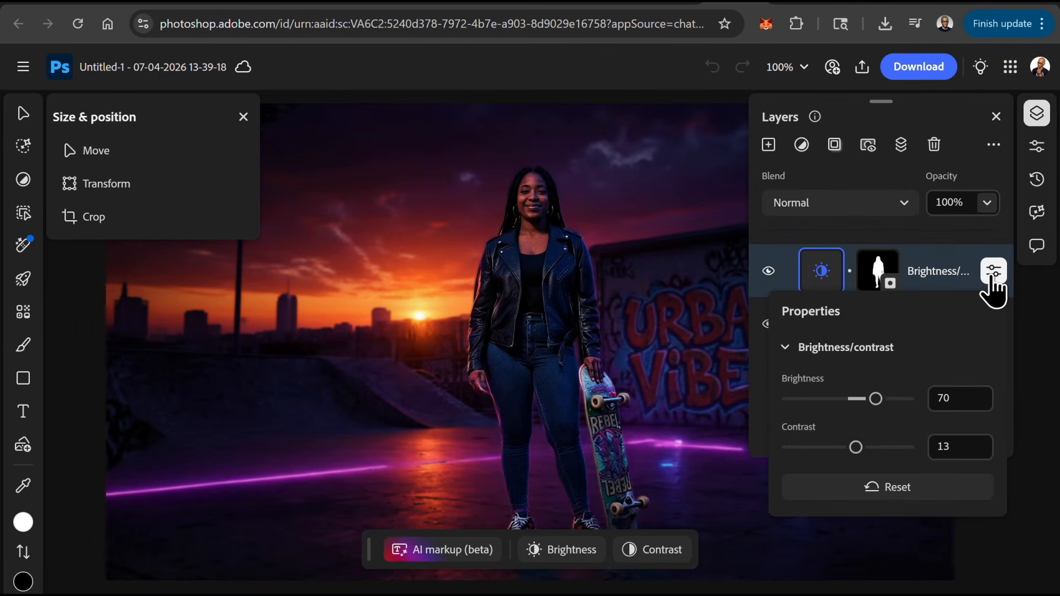
pyautogui.moveTo(876, 399)
pyautogui.mouseDown()
pyautogui.moveTo(828, 400)
pyautogui.moveTo(874, 396)
pyautogui.mouseUp()
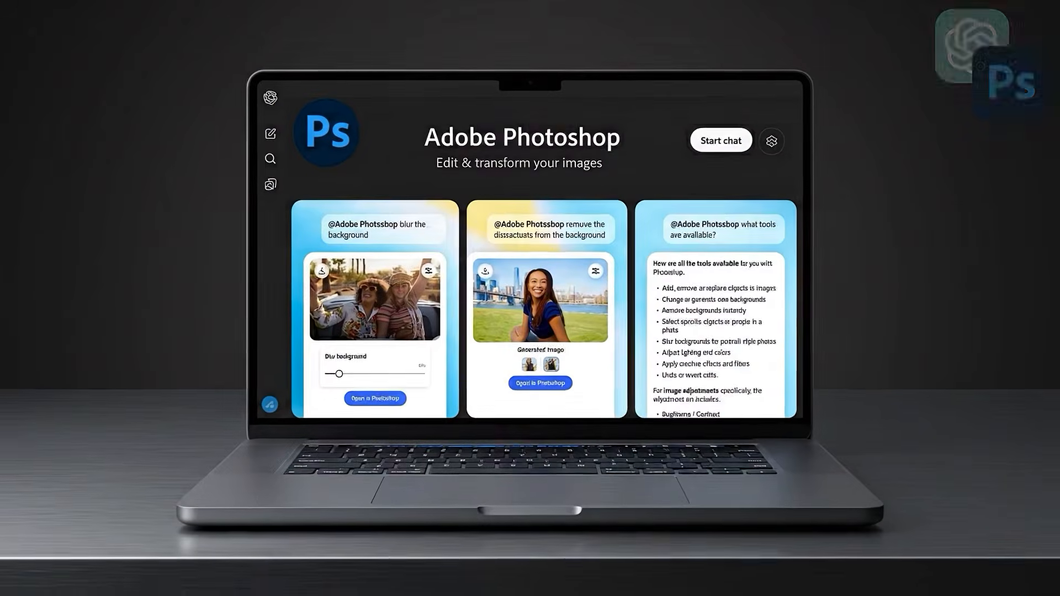